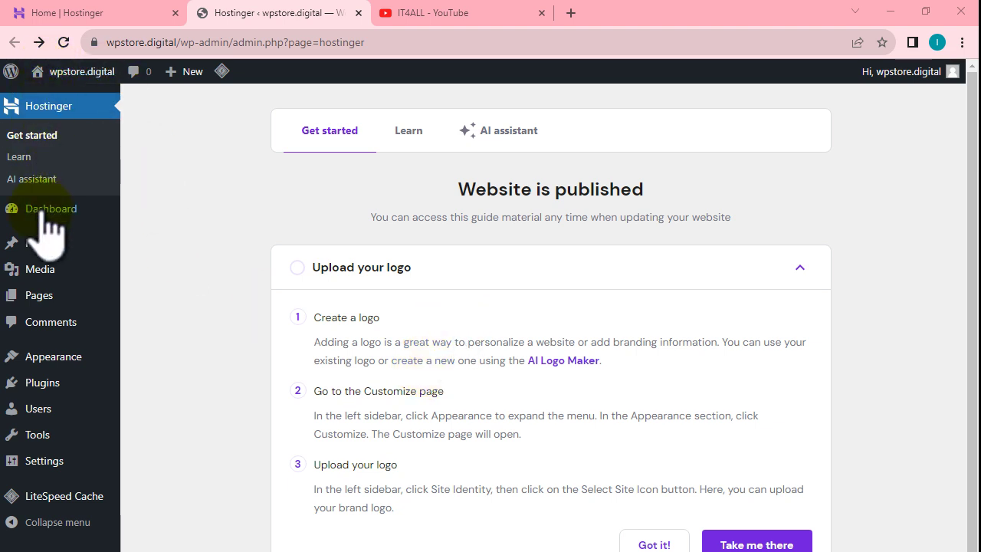
mouse_move(42, 72)
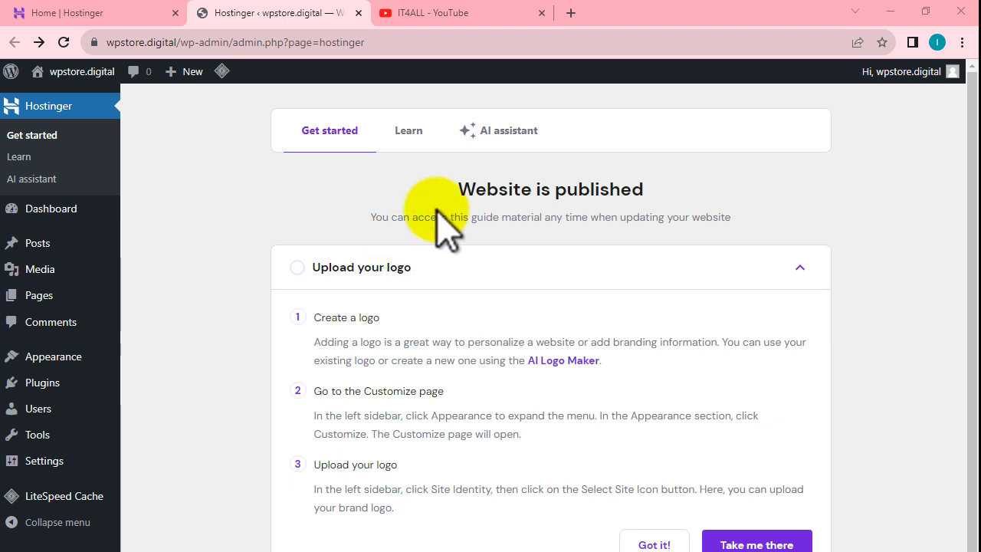
drag(457, 191, 673, 193)
click(673, 193)
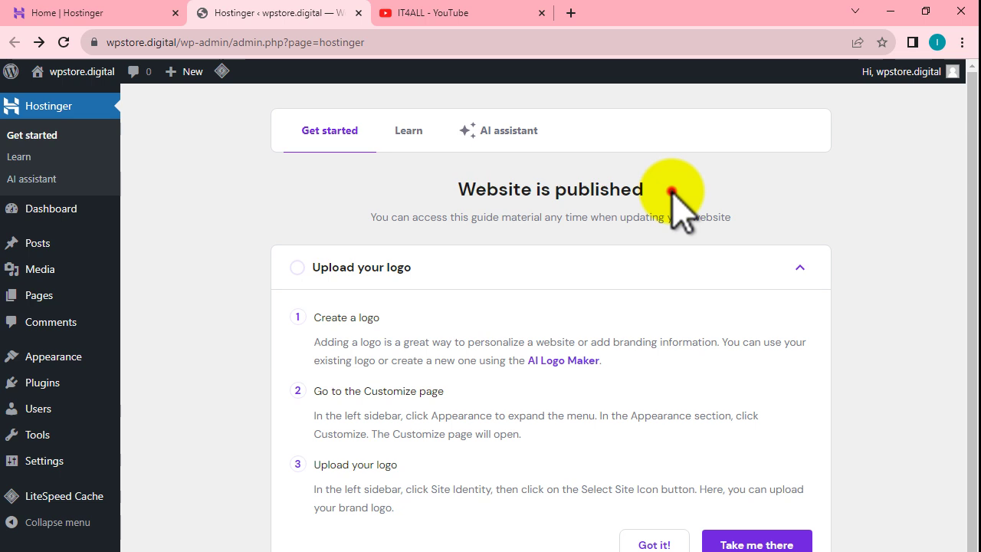
triple_click(580, 192)
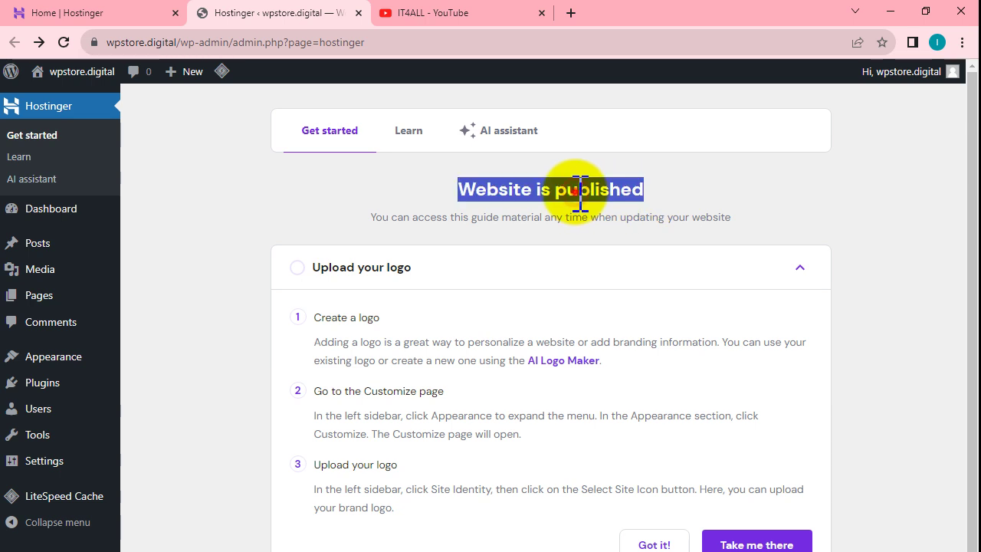
click(580, 191)
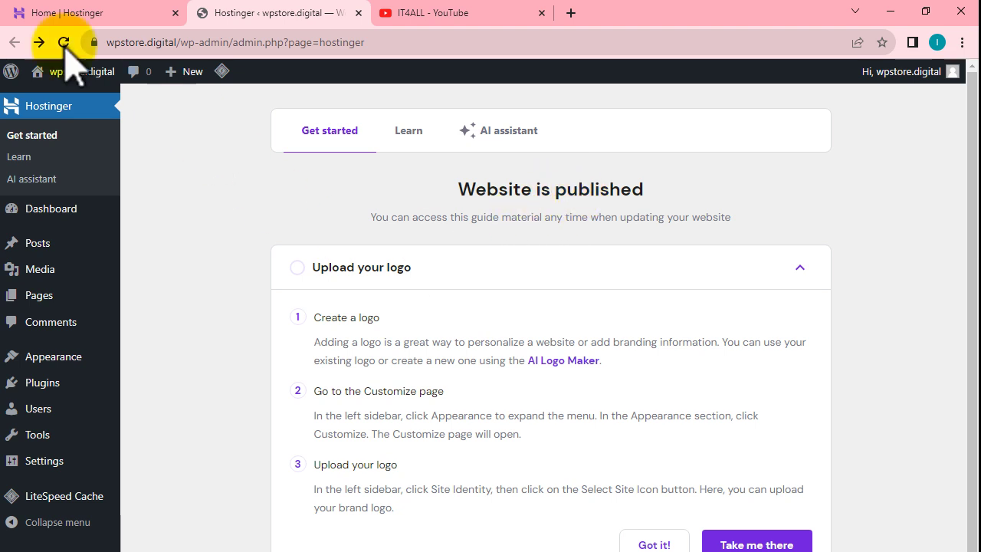
From the Hostinger control panel's website list, open the WordPress admin panel of wpstore.digital
click(48, 24)
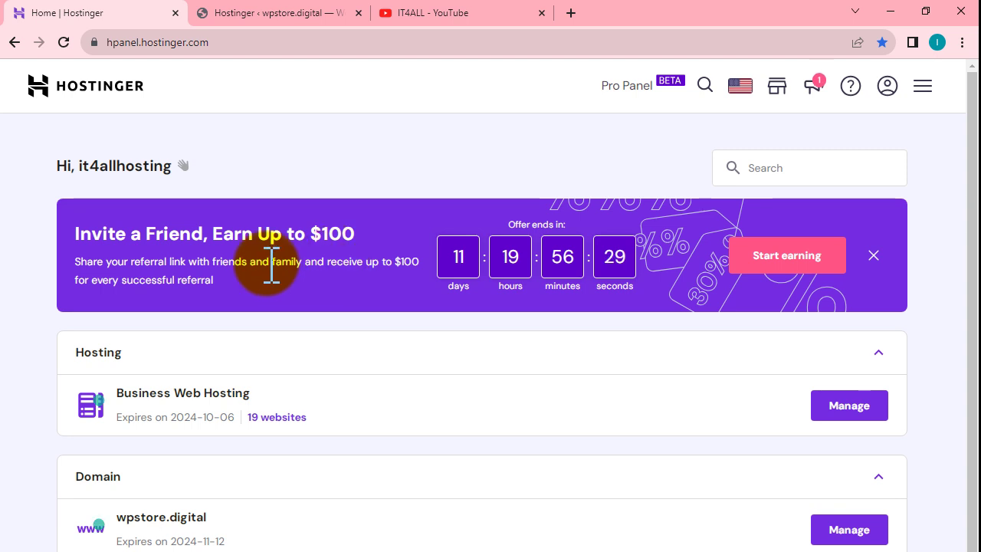
click(924, 90)
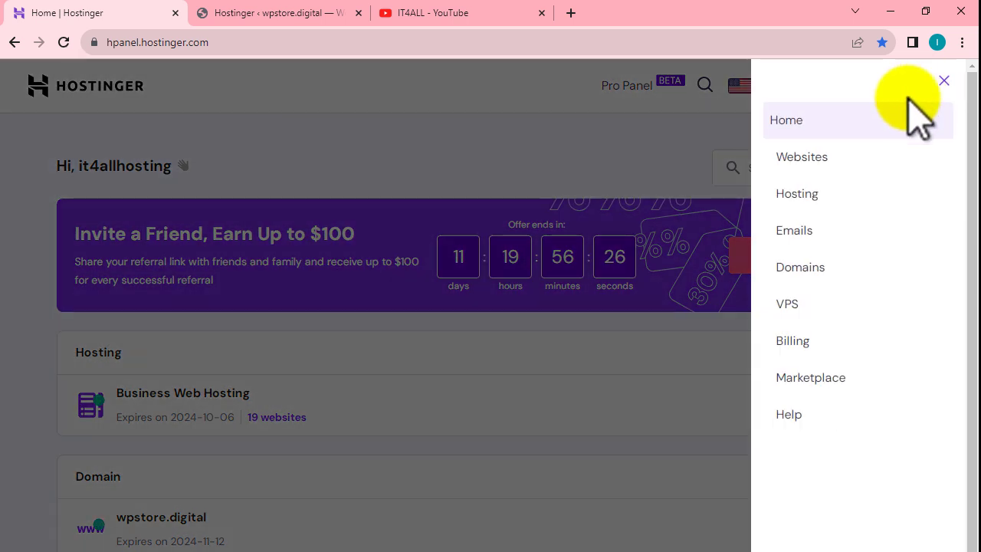
click(797, 156)
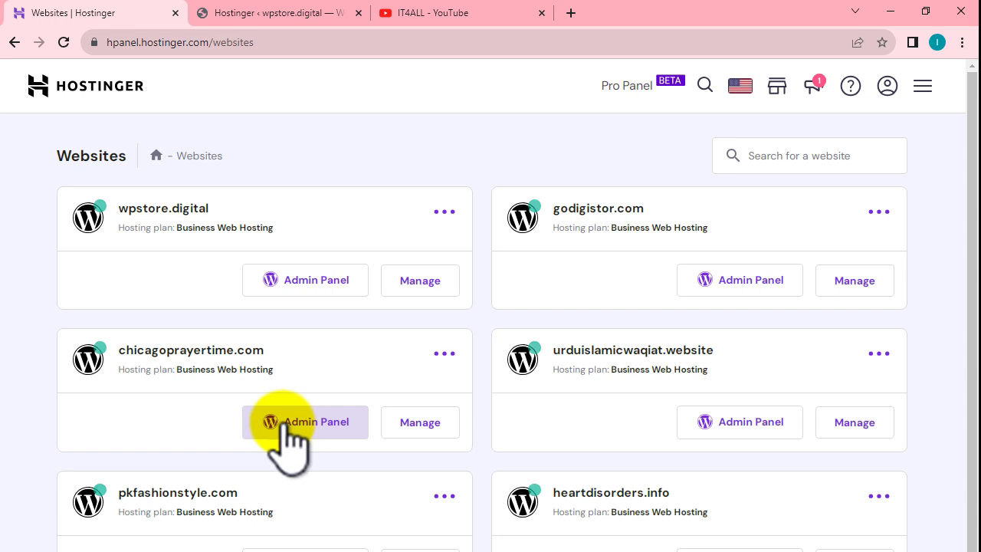
click(316, 280)
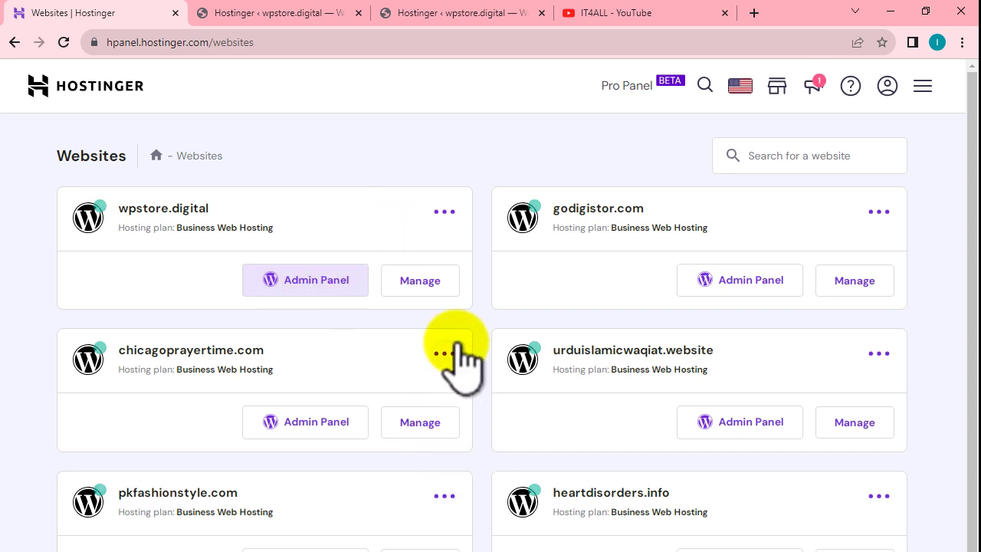
View the hosting management dashboard of godigistor.com and return to the website list
click(854, 282)
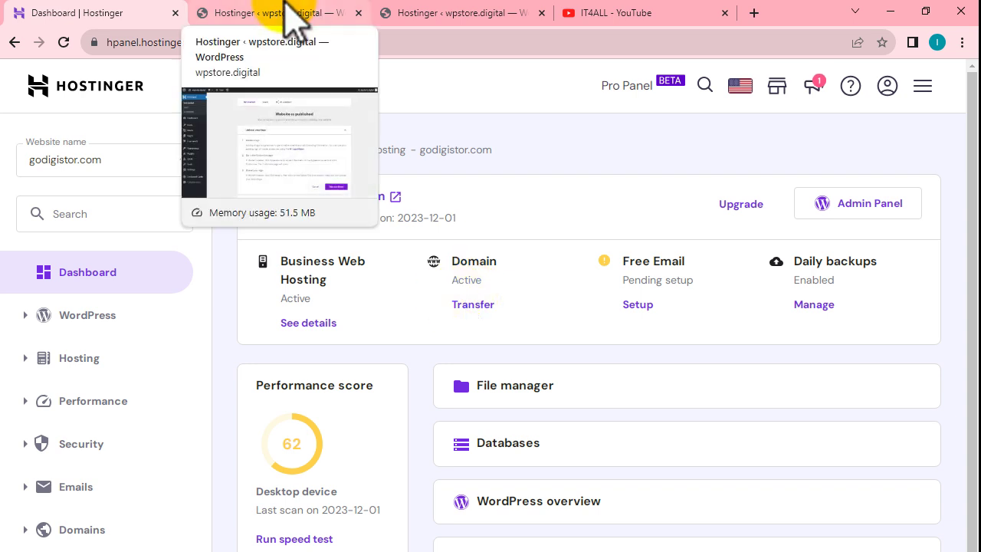
click(14, 42)
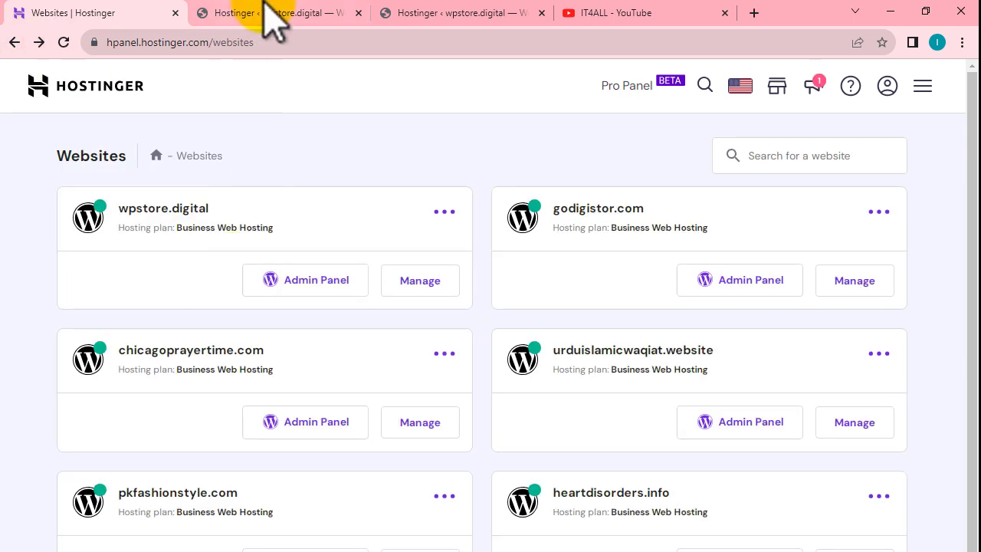
click(264, 11)
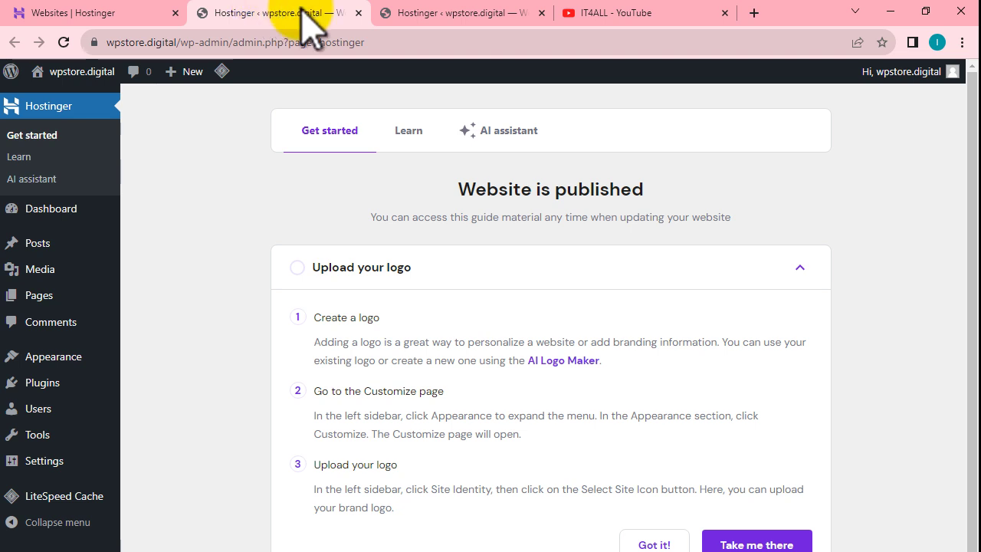
drag(180, 43, 92, 42)
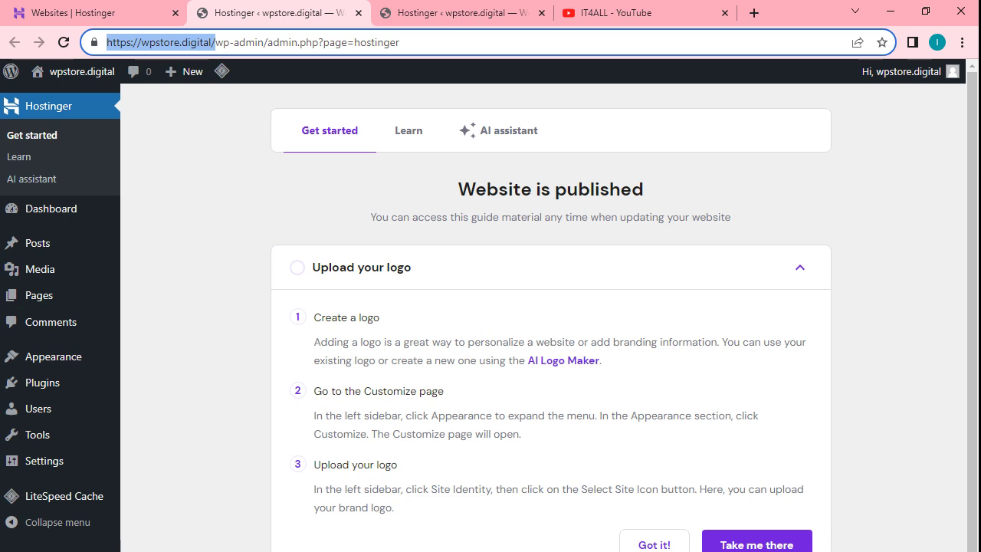
key(ctrl+c)
key(alt+Tab)
key(ctrl+v)
key(Return)
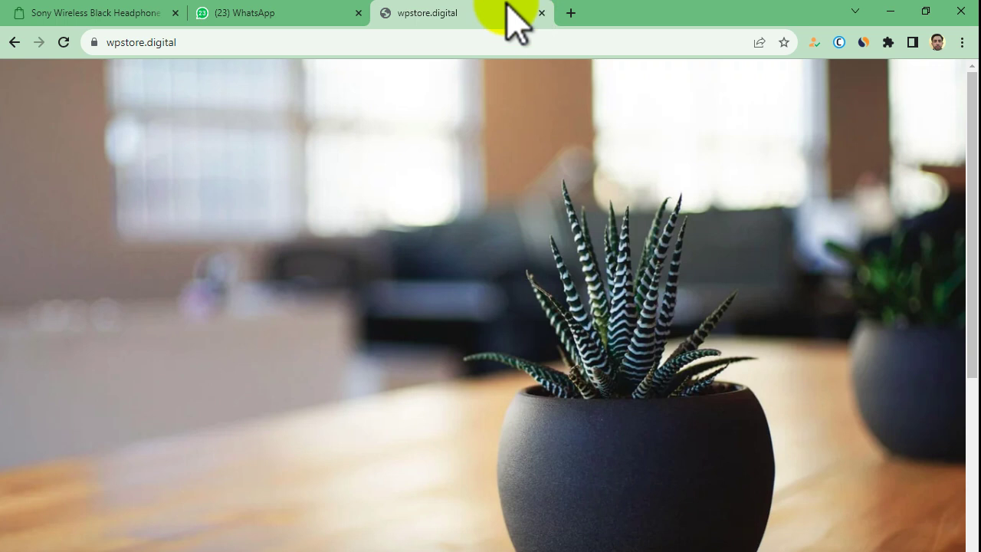
click(224, 48)
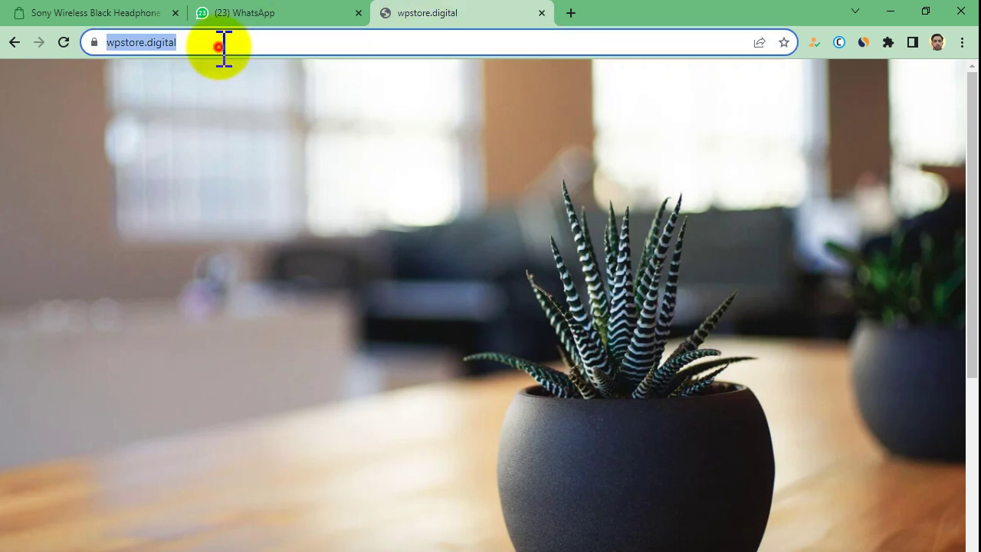
click(224, 48)
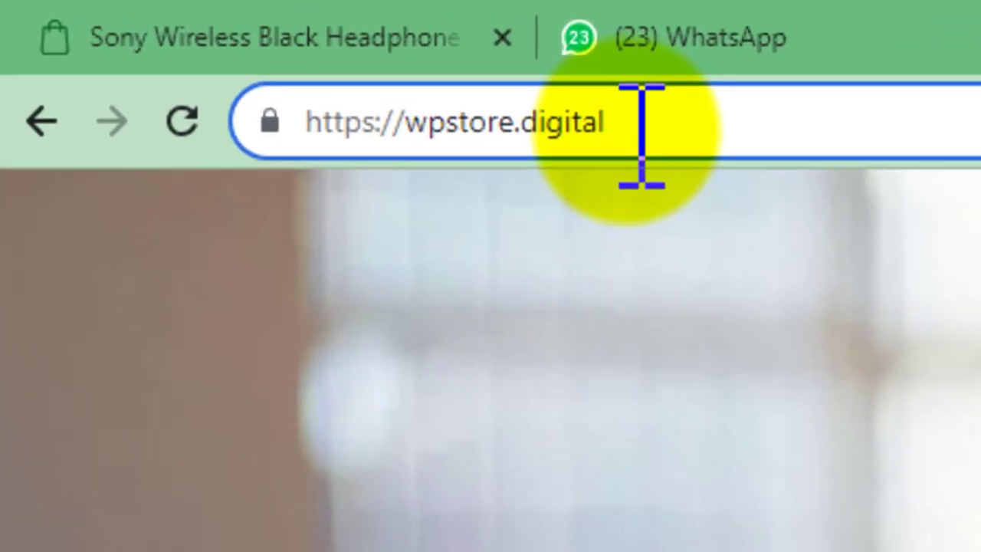
text(//)
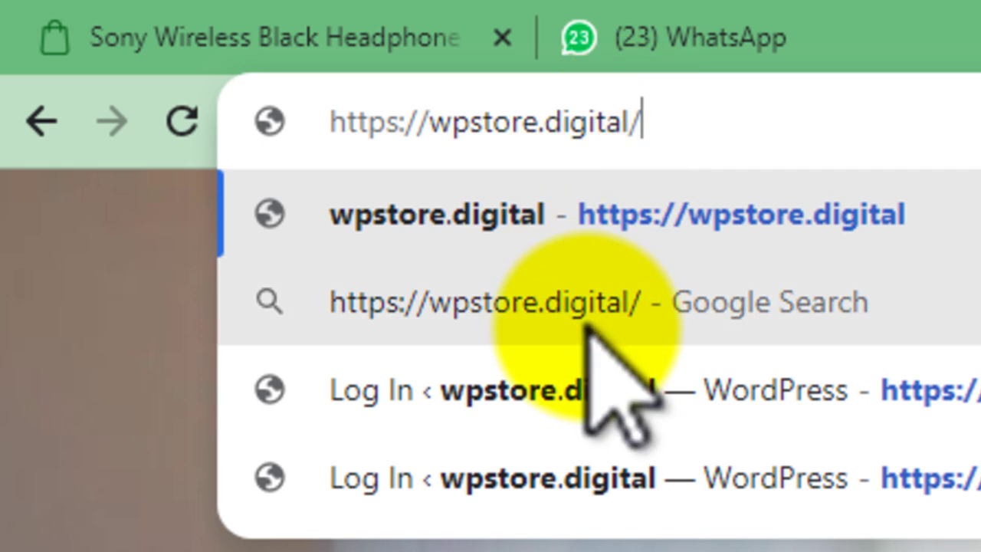
text(wp)
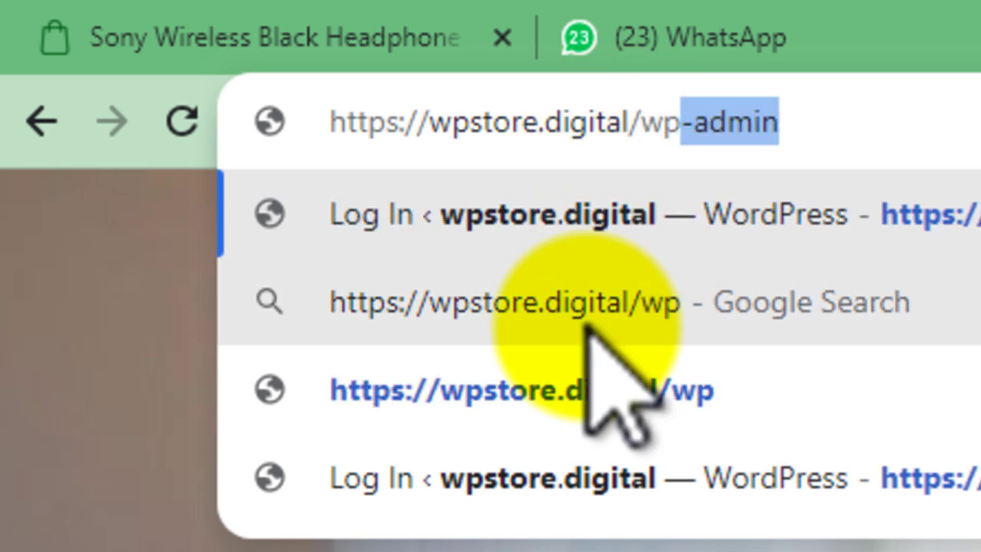
text(-admin)
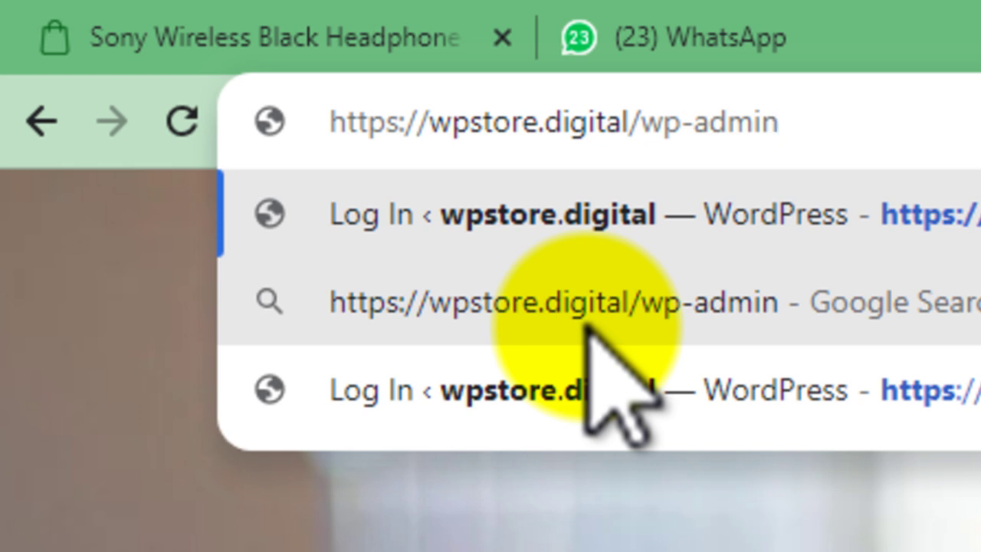
key(Left)
key(Left)
key(Left)
key(Left)
key(Left)
key(Left)
key(Left)
key(Left)
key(Left)
key(Right)
key(Right)
key(Right)
key(Right)
key(Right)
key(Right)
key(Right)
key(Right)
key(Right)
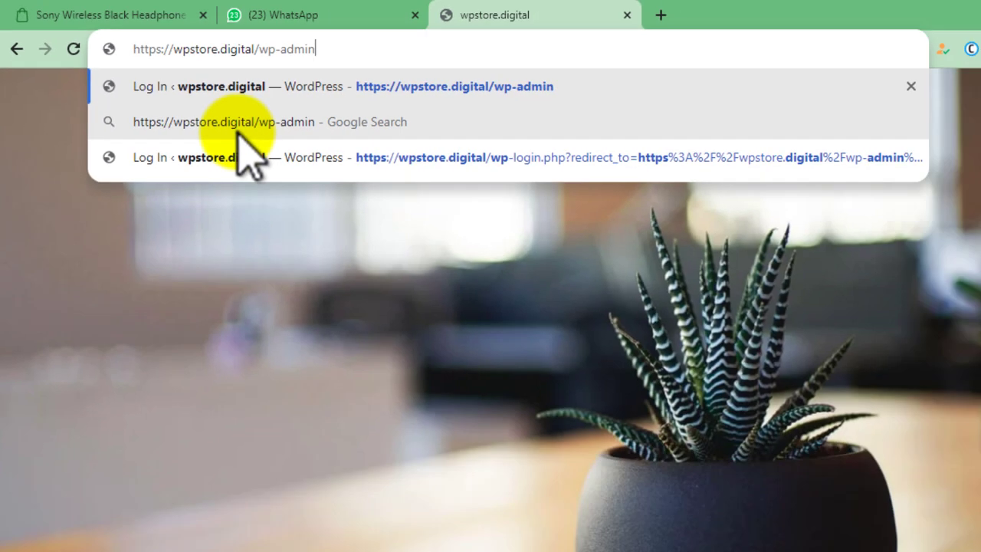
key(Return)
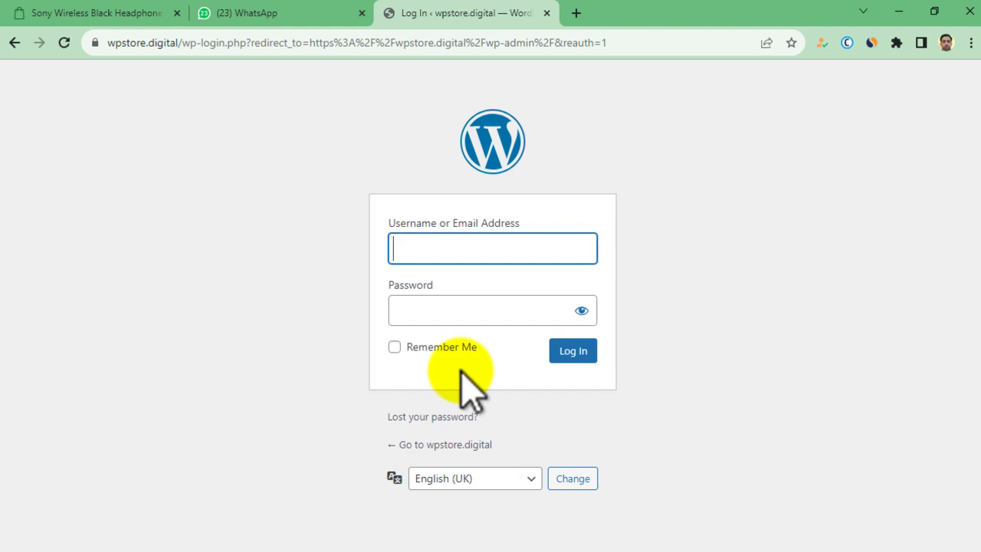
Log in to WordPress with the account e-mail and password, and decline having the browser save the password
click(426, 311)
text(•••••••••)
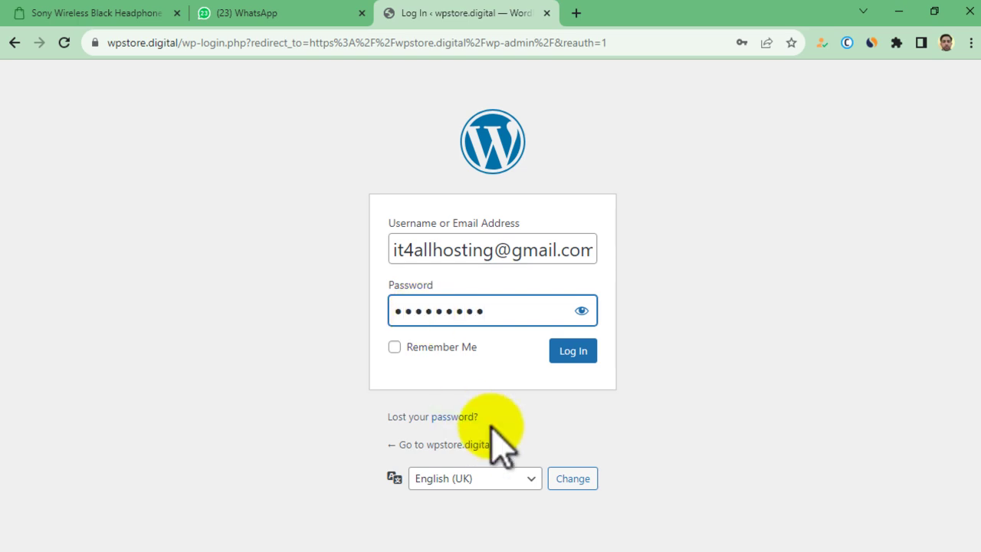
click(574, 351)
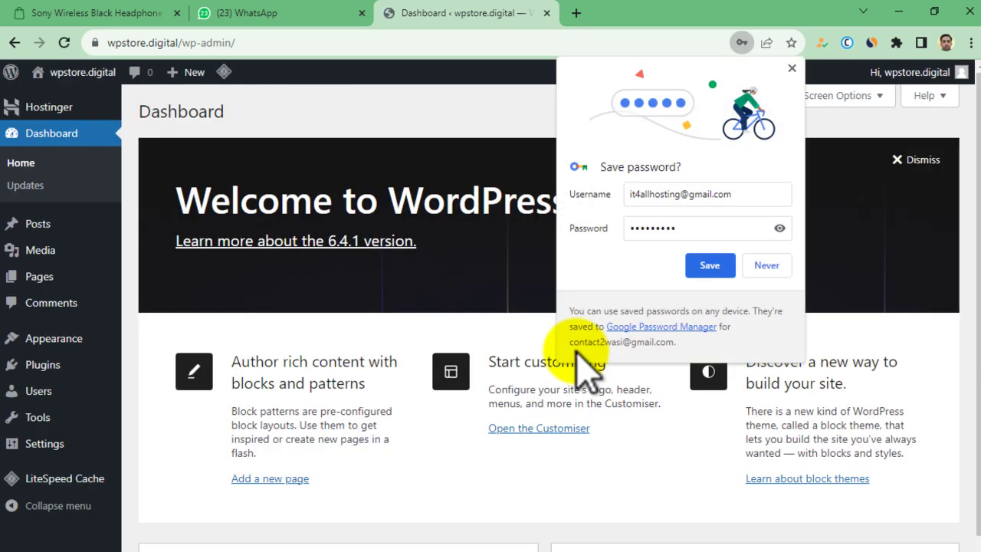
click(767, 267)
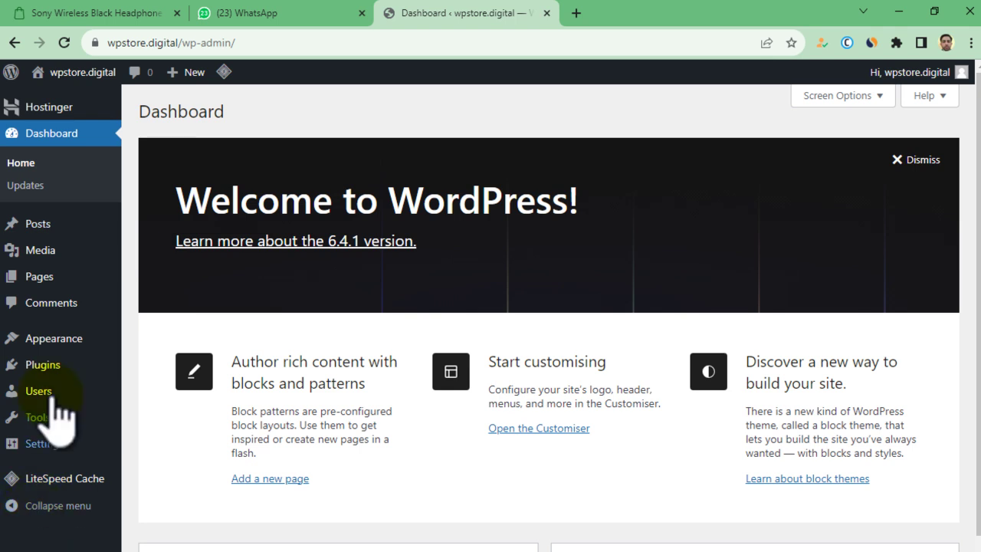